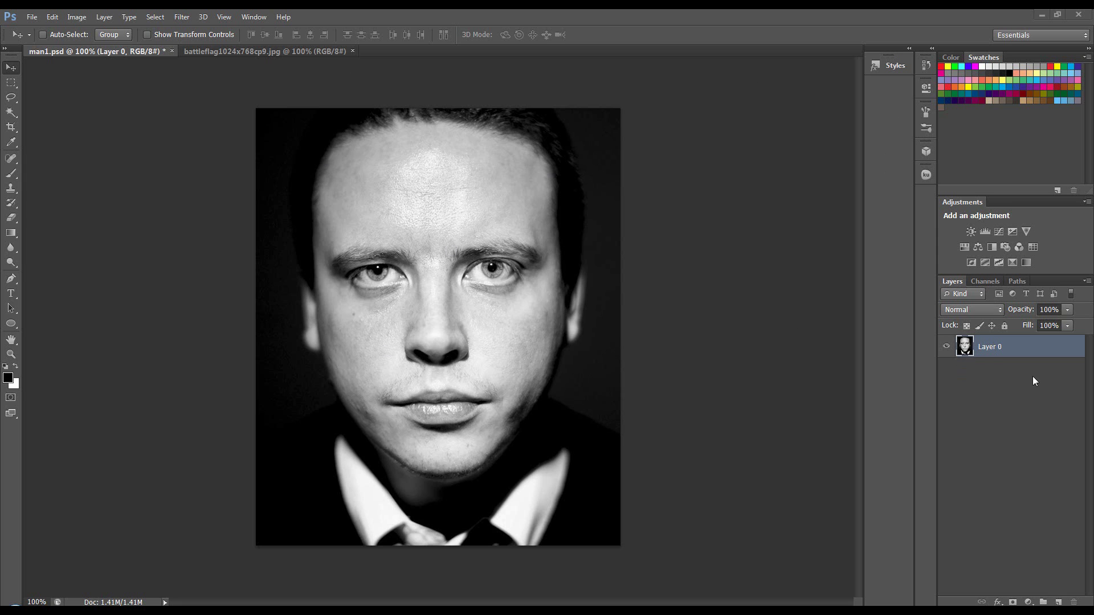
Step: Switch to the battleflag1024x768cp9.jpg document
click(275, 47)
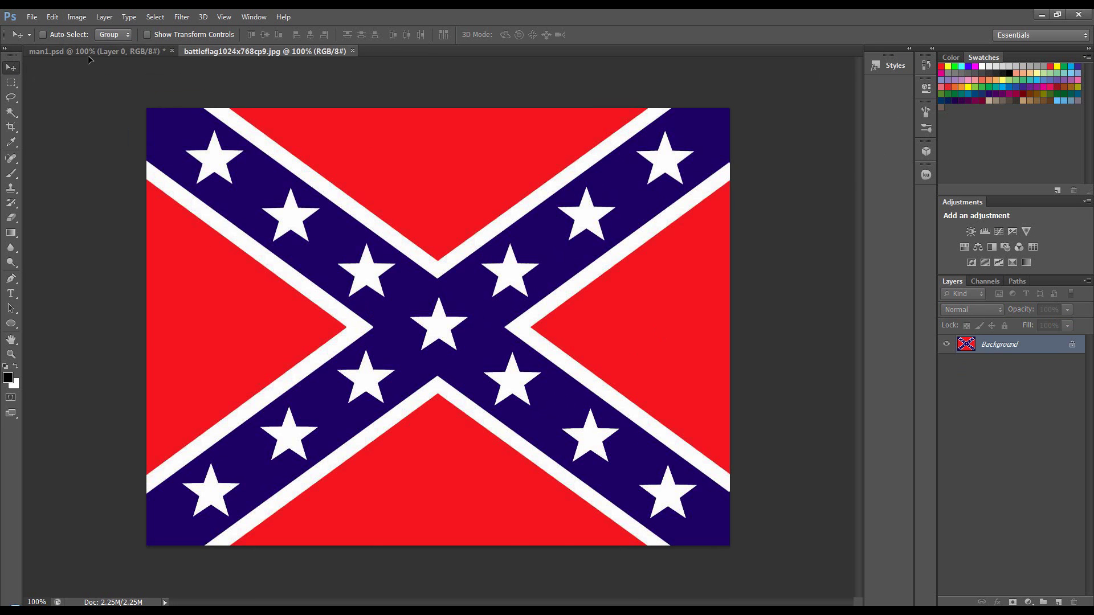
Step: Copy the flag into man1.psd as Layer 1, crop it to the canvas, and nudge it right
drag(93, 57, 408, 325)
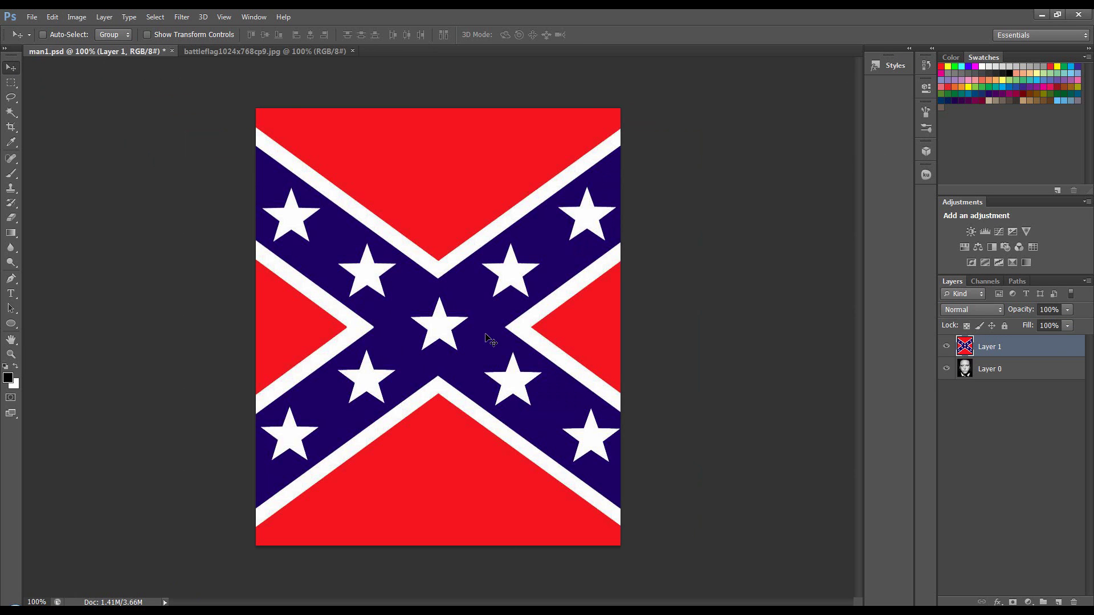
mouse_move(474, 326)
mouse_down()
mouse_move(478, 347)
mouse_move(476, 296)
mouse_move(416, 313)
mouse_move(463, 323)
mouse_up()
click(11, 127)
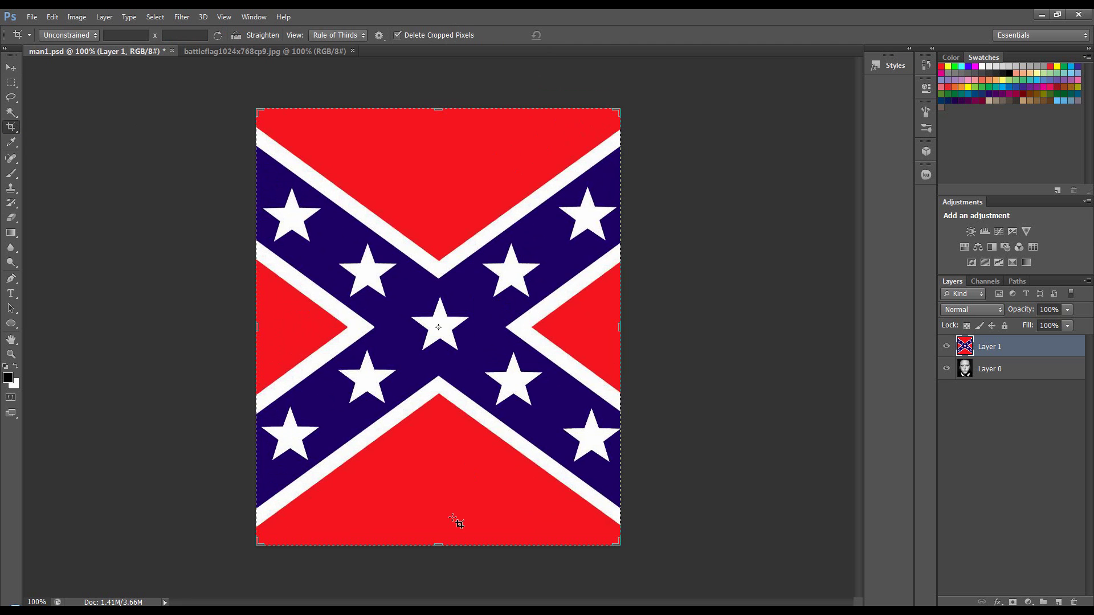
drag(441, 546, 448, 541)
click(569, 35)
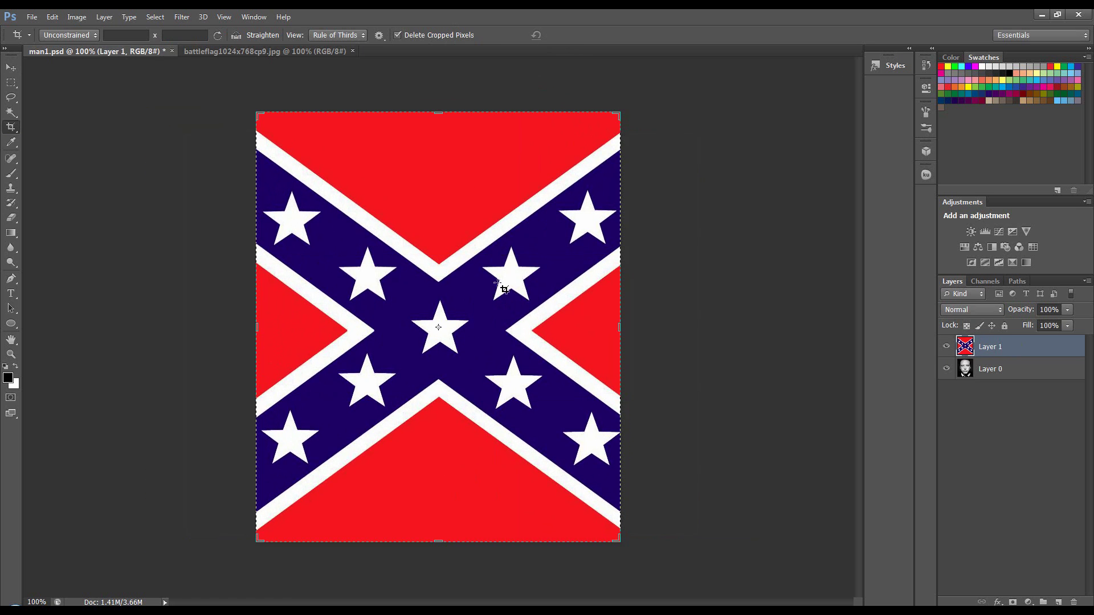
key(v)
drag(515, 298, 504, 297)
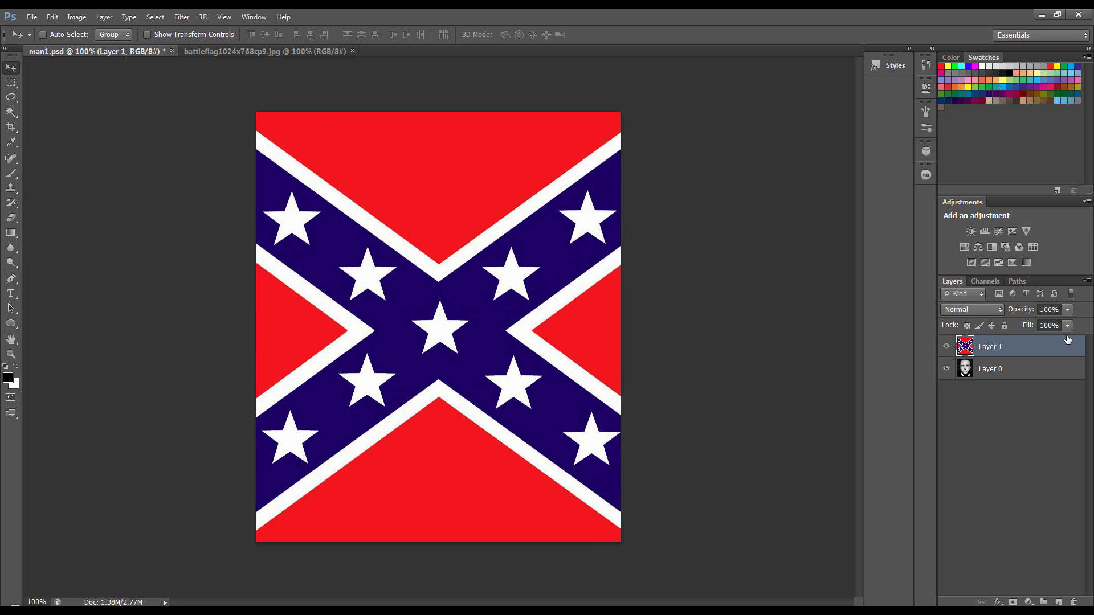
Step: With the flag layer hidden and Layer 0 selected, save man1.psd on the Desktop, then reselect the flag layer
click(947, 347)
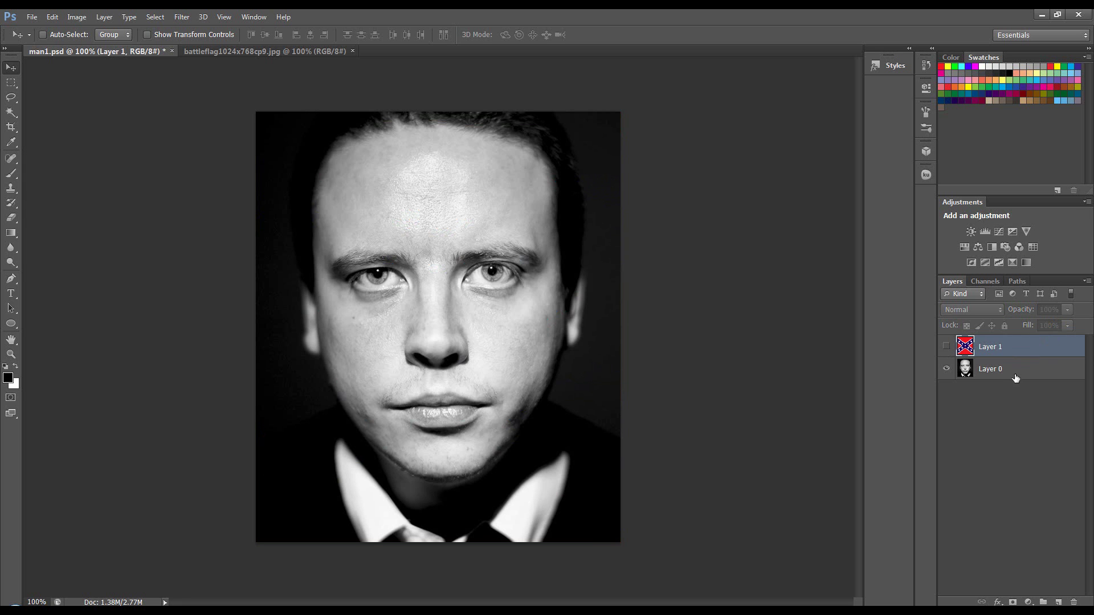
click(1017, 377)
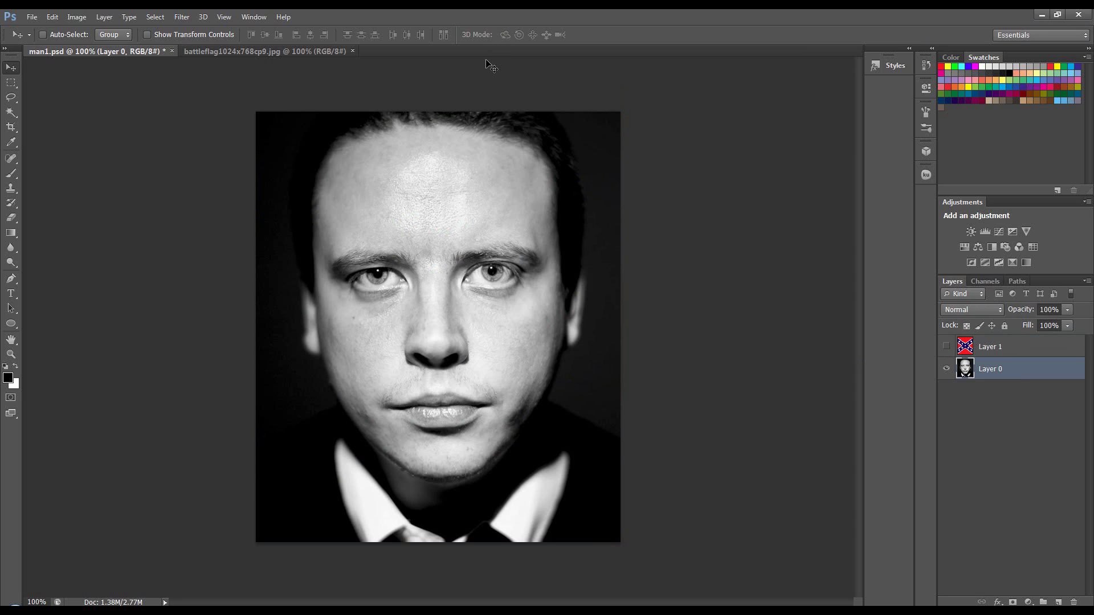
click(32, 16)
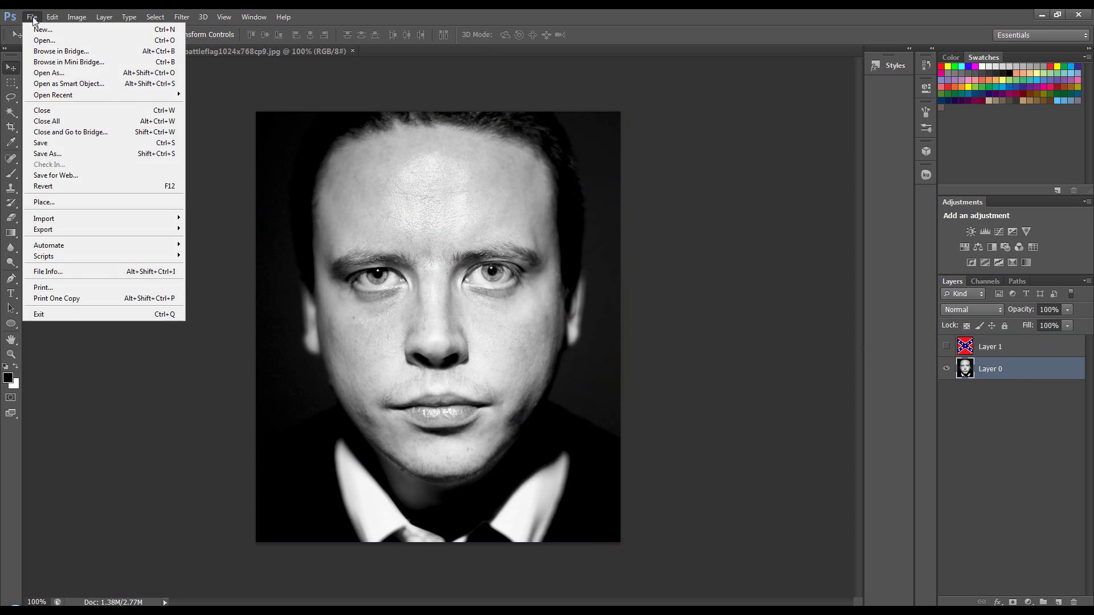
click(51, 154)
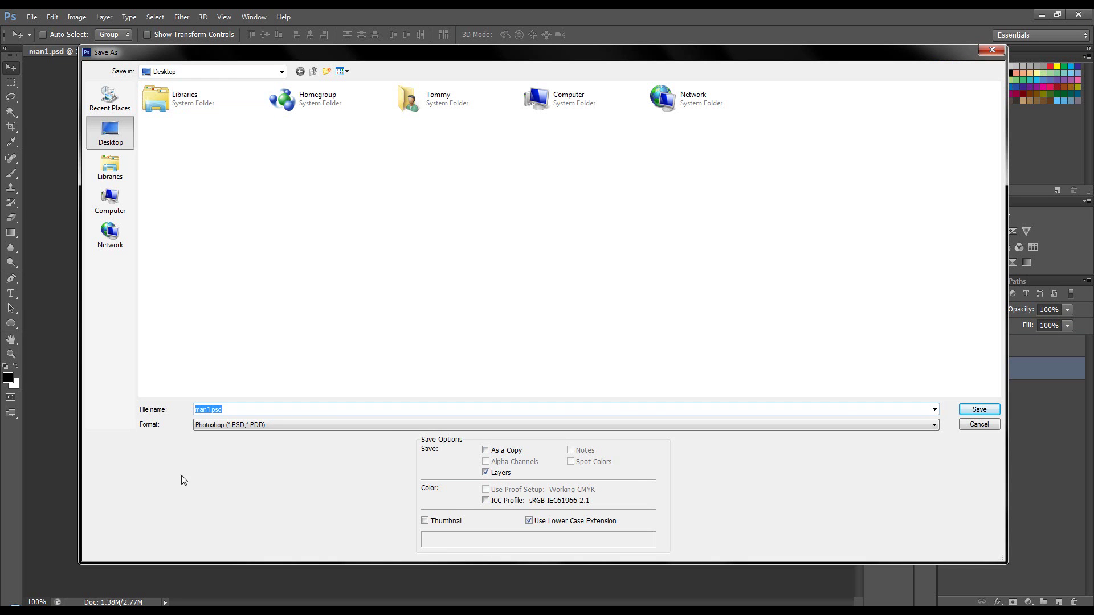
click(975, 411)
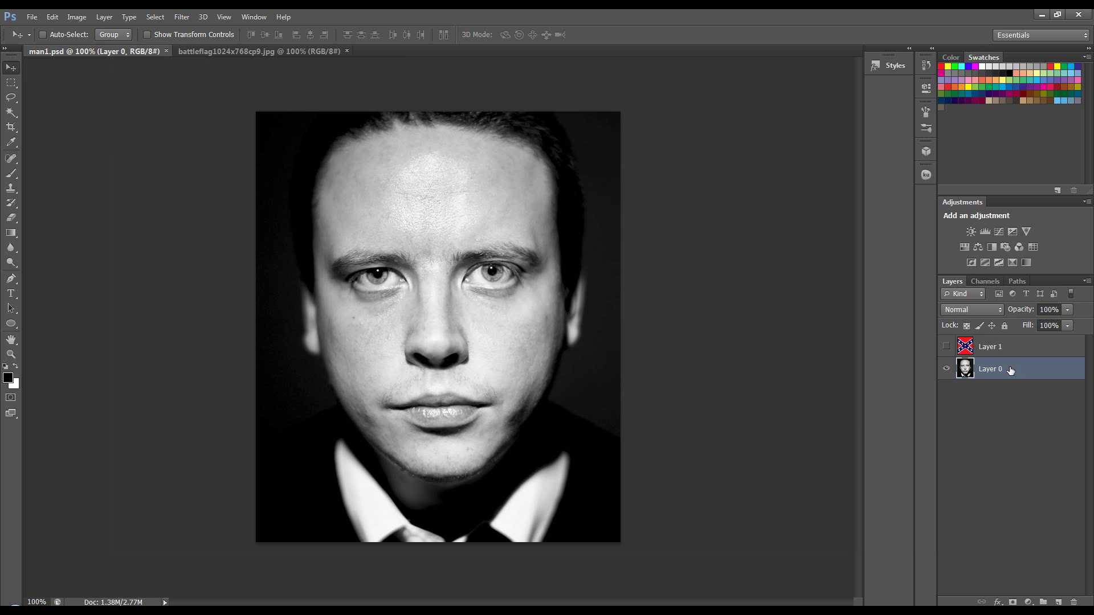
click(1011, 348)
Step: Show Layer 1 and convert it for Smart Filters
click(947, 346)
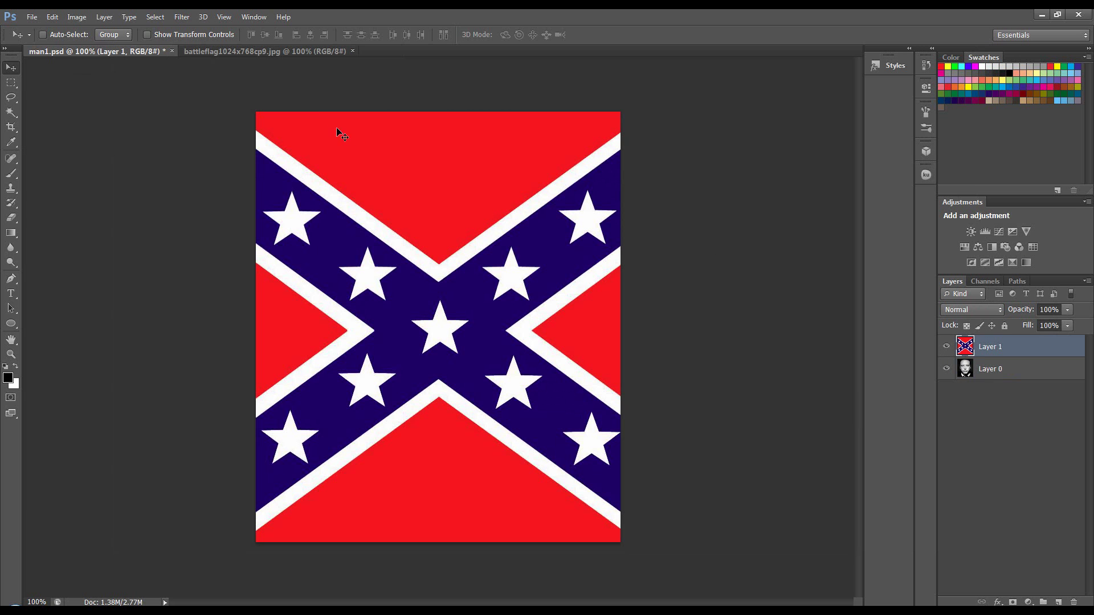
click(178, 18)
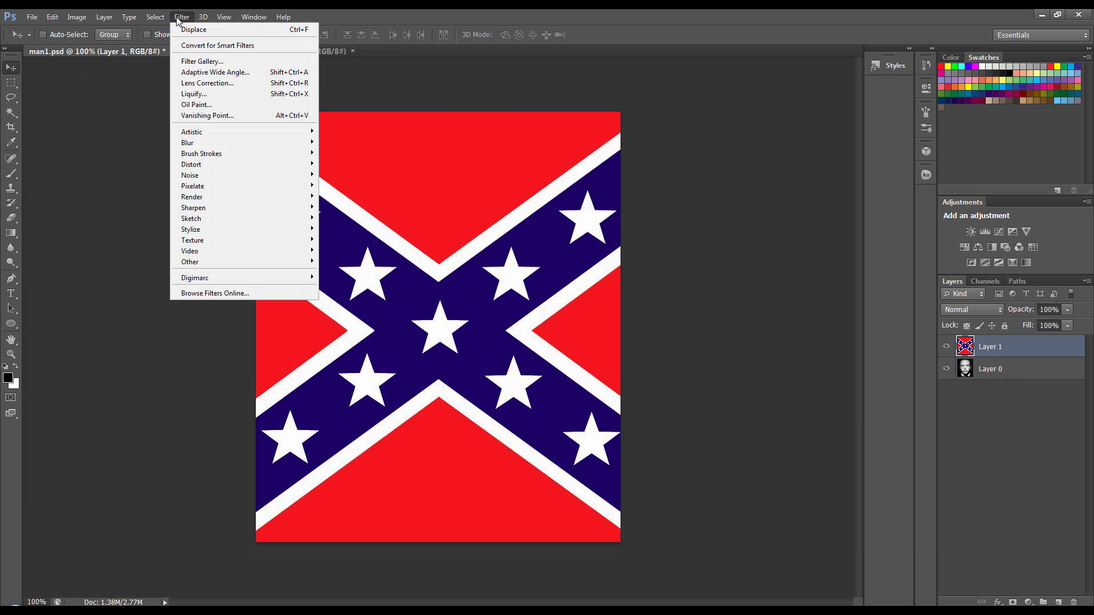
click(196, 44)
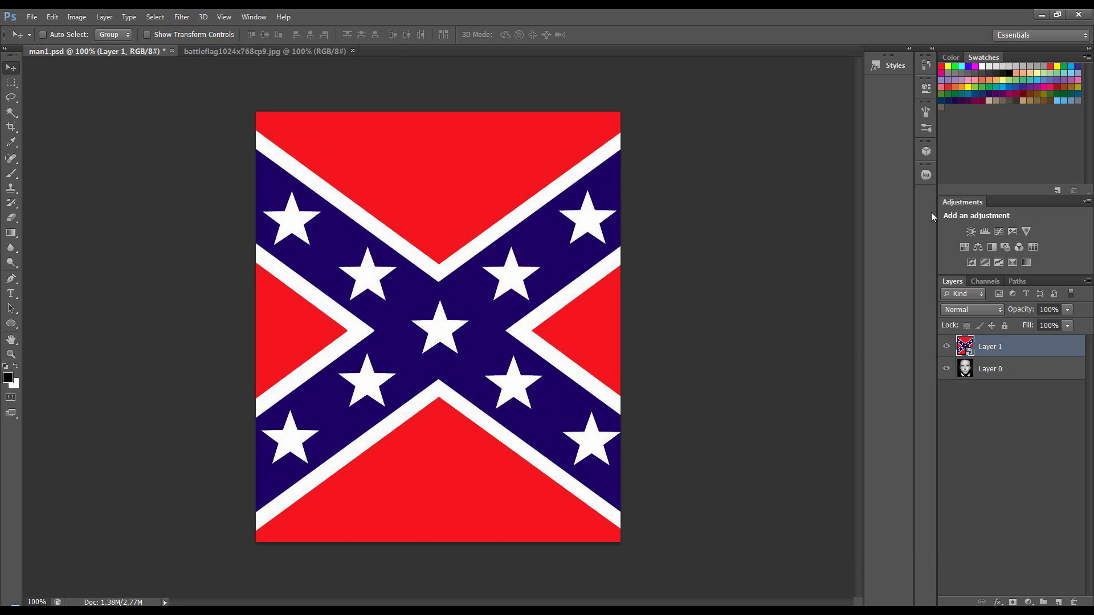
Step: Apply Displace at horizontal scale 10 and vertical 5, using man1.psd as the map
click(182, 18)
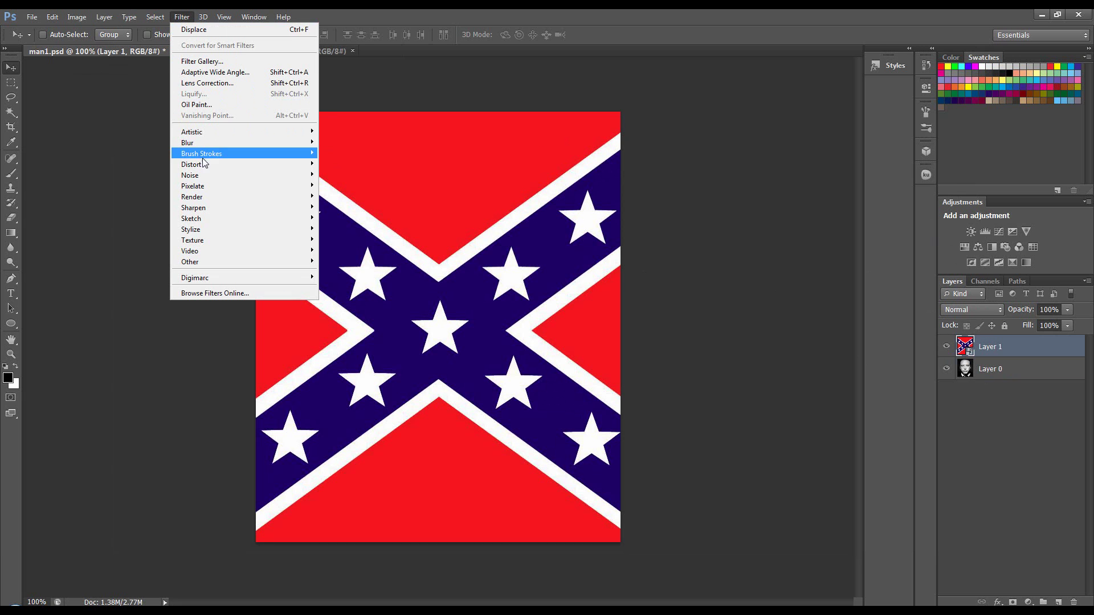
mouse_move(202, 165)
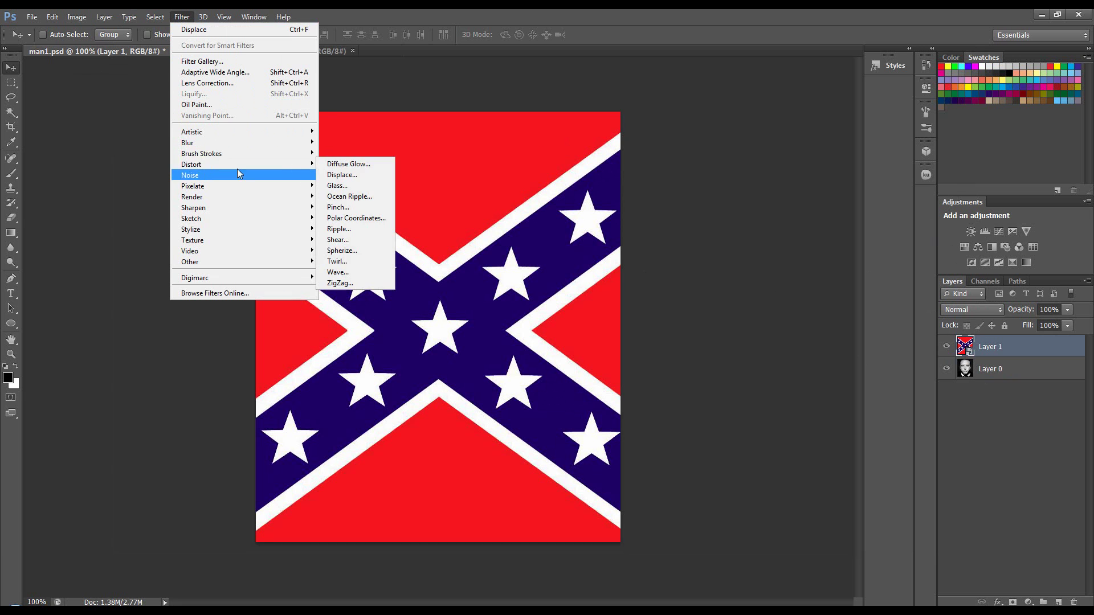
click(354, 175)
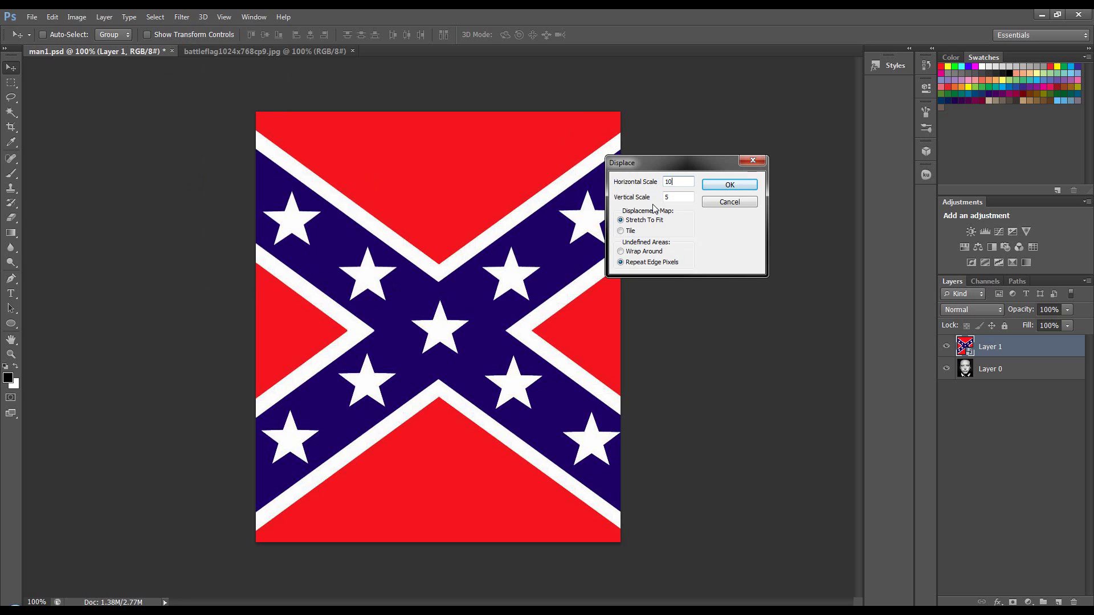
key(Tab)
key(shift+Tab)
drag(658, 163, 655, 135)
click(710, 158)
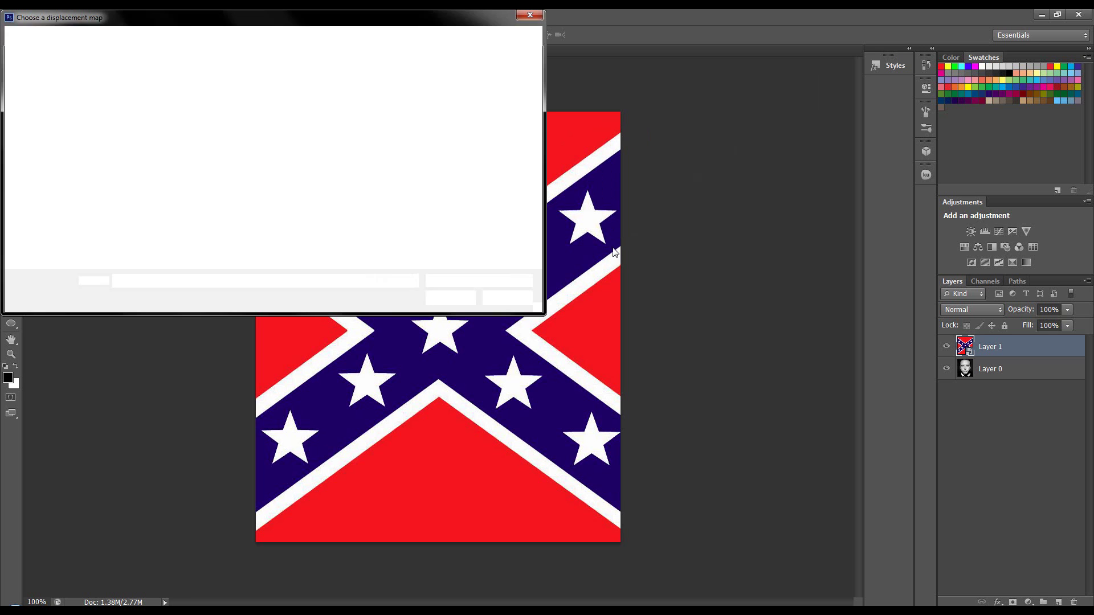
drag(448, 186, 435, 217)
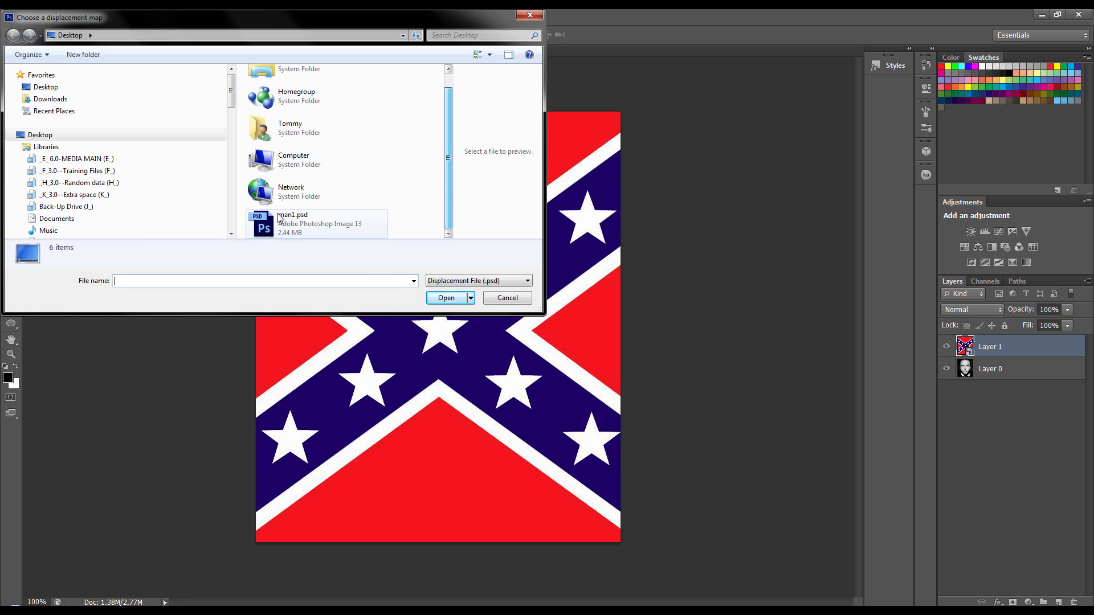
click(296, 225)
drag(179, 26, 223, 25)
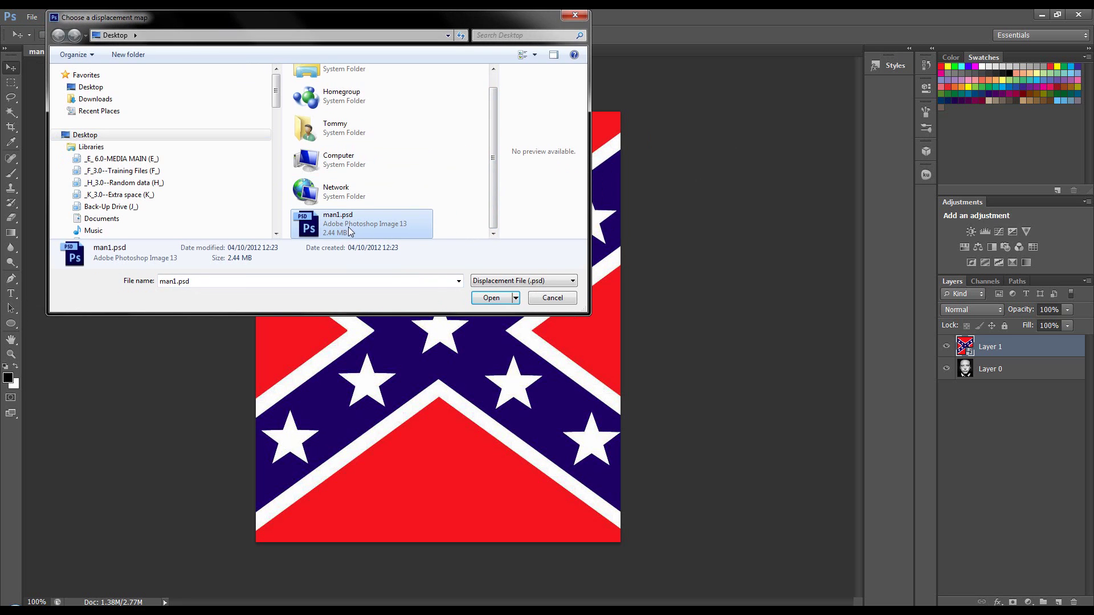
click(491, 297)
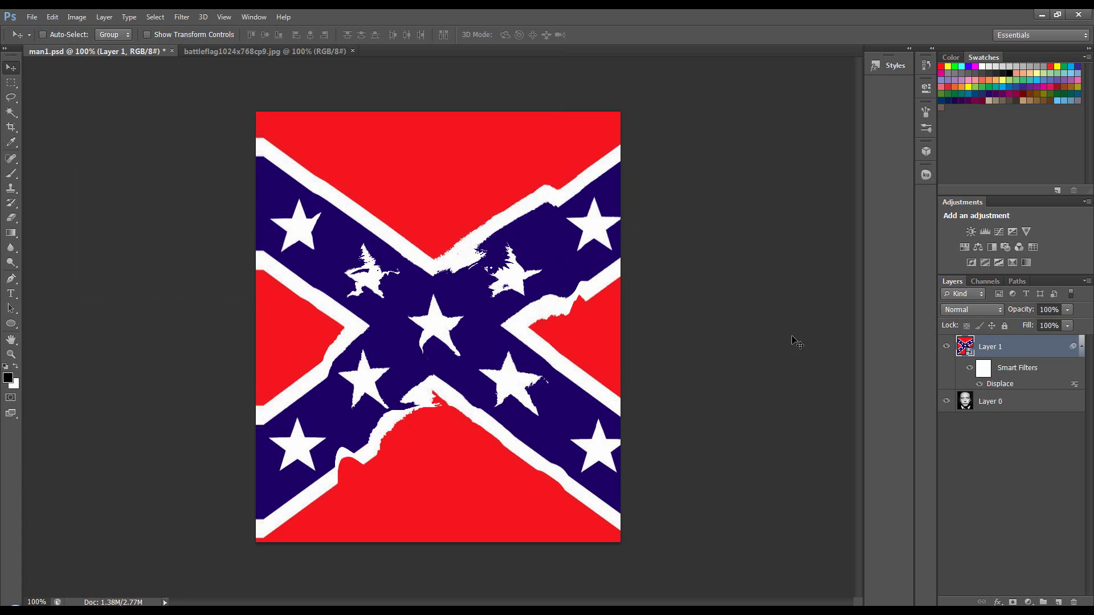
Step: Set Layer 1's blend mode to Multiply
click(974, 314)
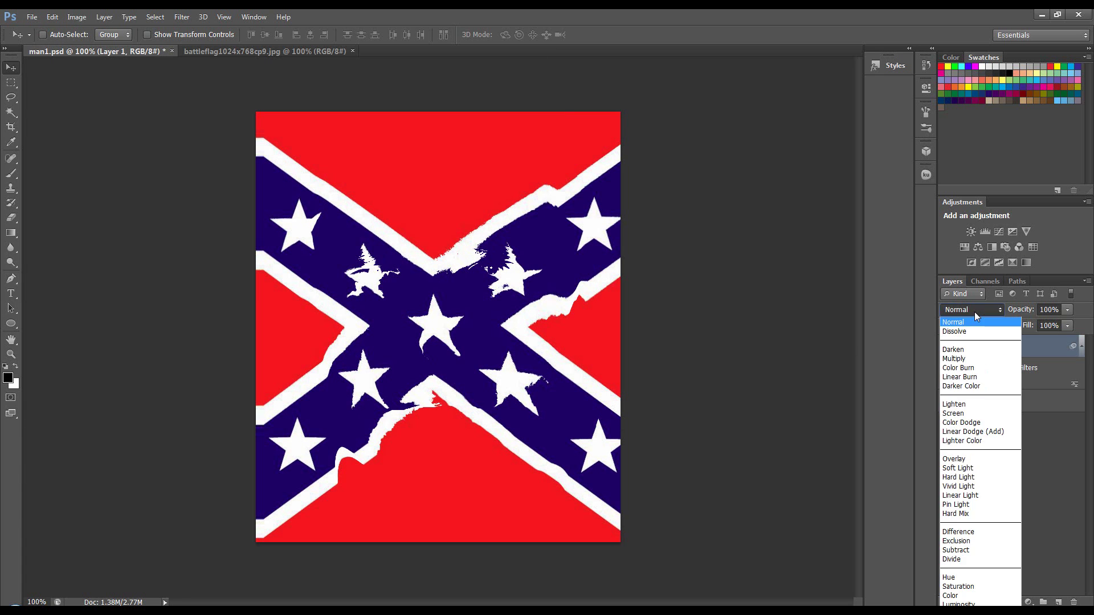
click(963, 358)
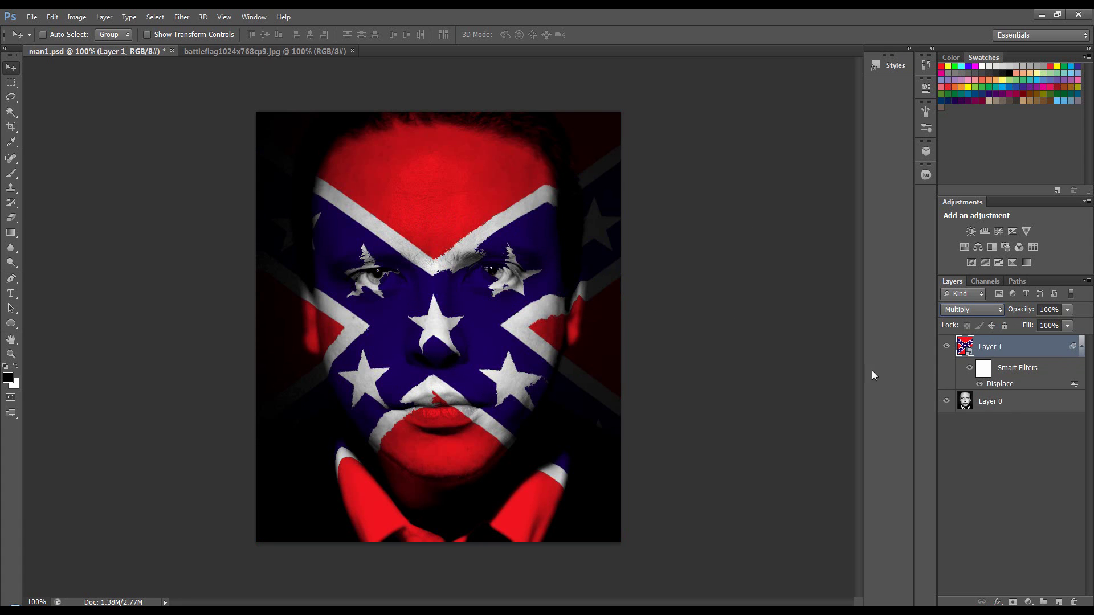
Step: Re-edit the Displace smart filter to scale 5 by 5 with man1.psd as the map
double_click(1001, 385)
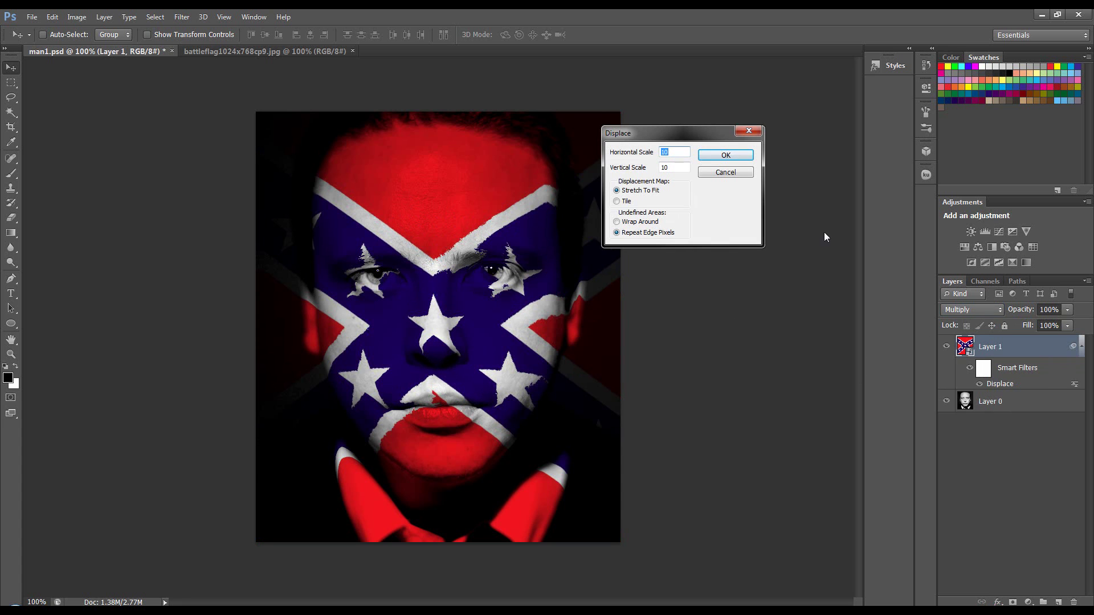
drag(714, 130, 707, 129)
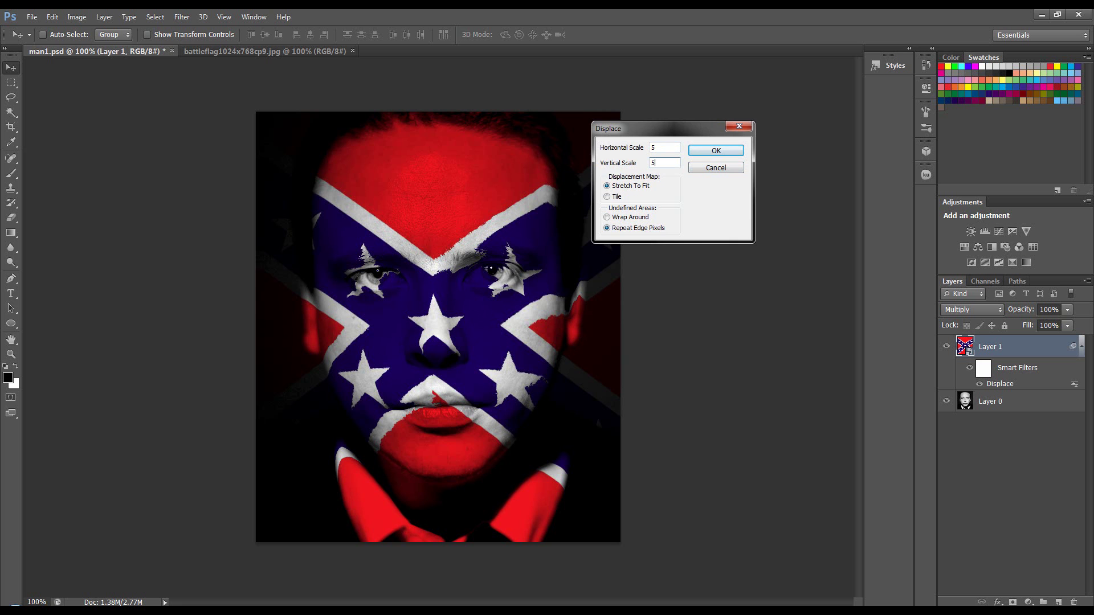
click(718, 151)
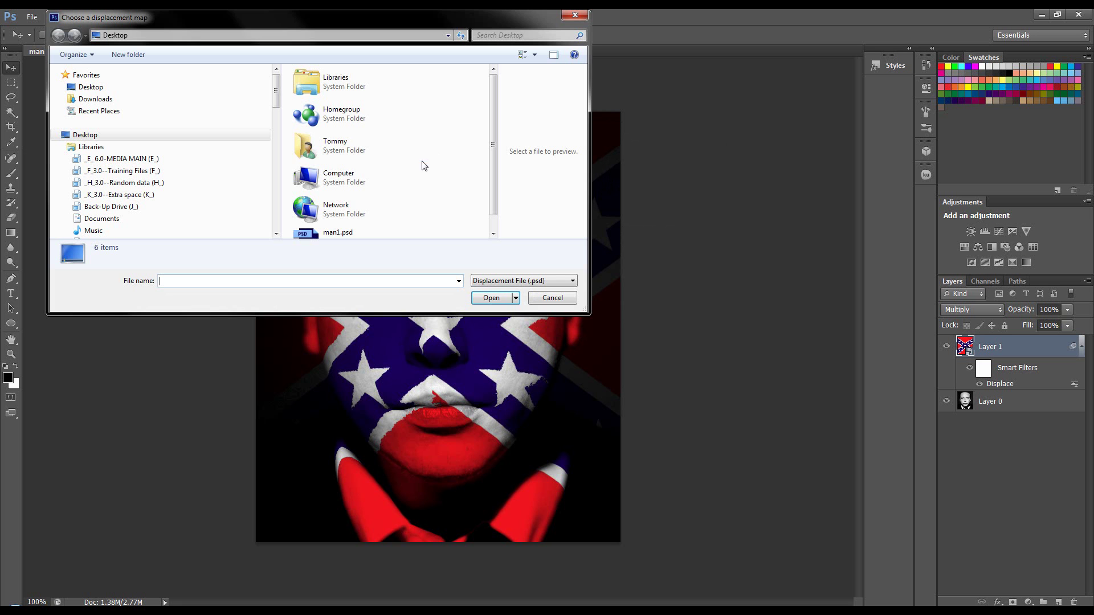
scroll(493, 206, down, 1)
click(375, 228)
click(491, 297)
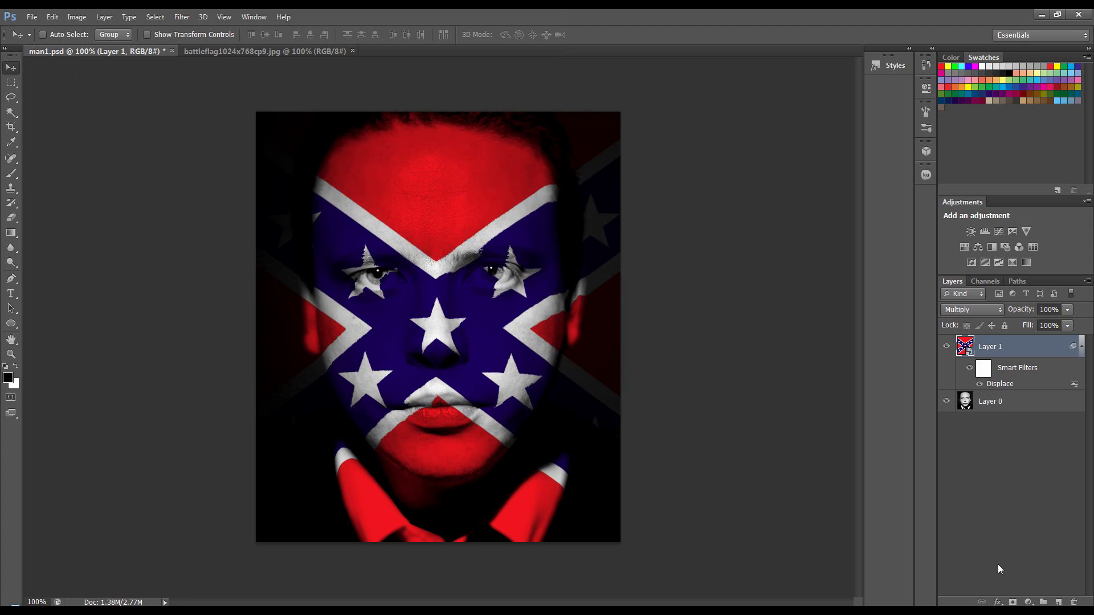
Step: Add a layer mask to Layer 1 and paint black to hide the flag beside the face and left edge
click(1013, 603)
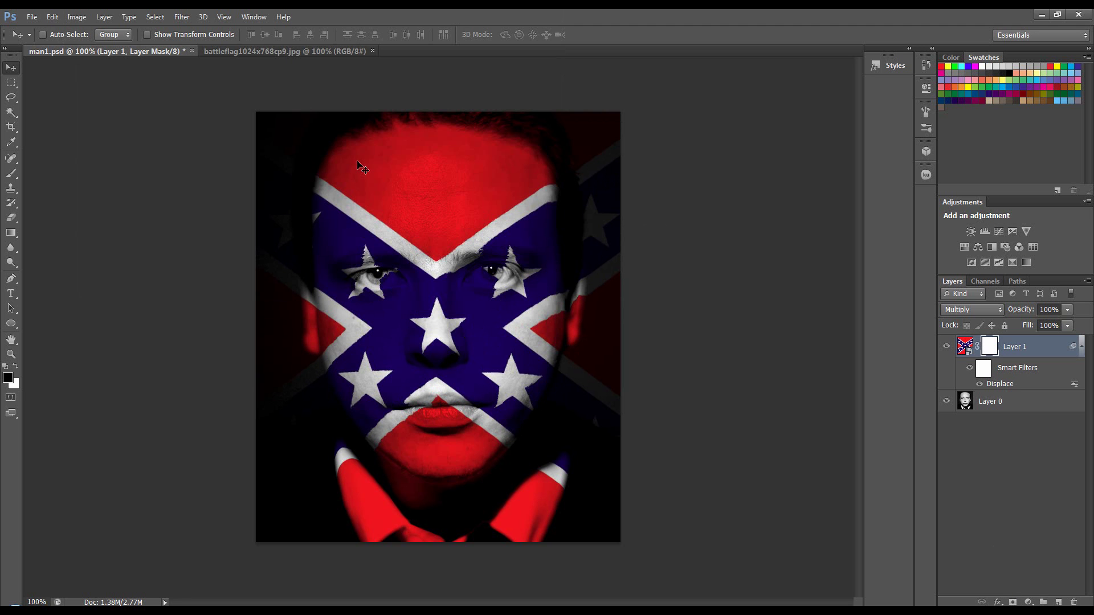
click(12, 173)
mouse_move(613, 115)
mouse_down()
mouse_move(614, 212)
mouse_move(591, 120)
mouse_move(593, 165)
mouse_move(565, 119)
mouse_move(588, 164)
mouse_move(598, 359)
mouse_move(618, 199)
mouse_move(613, 335)
mouse_move(596, 367)
mouse_move(572, 357)
mouse_move(592, 329)
mouse_move(593, 352)
mouse_move(572, 362)
mouse_move(563, 407)
mouse_move(609, 438)
mouse_move(617, 369)
mouse_move(587, 380)
mouse_move(633, 221)
mouse_move(615, 115)
mouse_up()
mouse_move(332, 108)
mouse_down()
mouse_move(276, 153)
mouse_move(284, 355)
mouse_move(287, 295)
mouse_move(286, 352)
mouse_move(311, 373)
mouse_move(319, 404)
mouse_move(267, 419)
mouse_move(271, 375)
mouse_move(274, 422)
mouse_move(265, 370)
mouse_move(264, 394)
mouse_move(295, 397)
mouse_move(292, 374)
mouse_move(312, 354)
mouse_move(297, 336)
mouse_move(319, 302)
mouse_move(319, 338)
mouse_up()
key(bracketleft)
Step: Paint white with a size-15 Normal brush to restore the flag over both ears
key(x)
key(z)
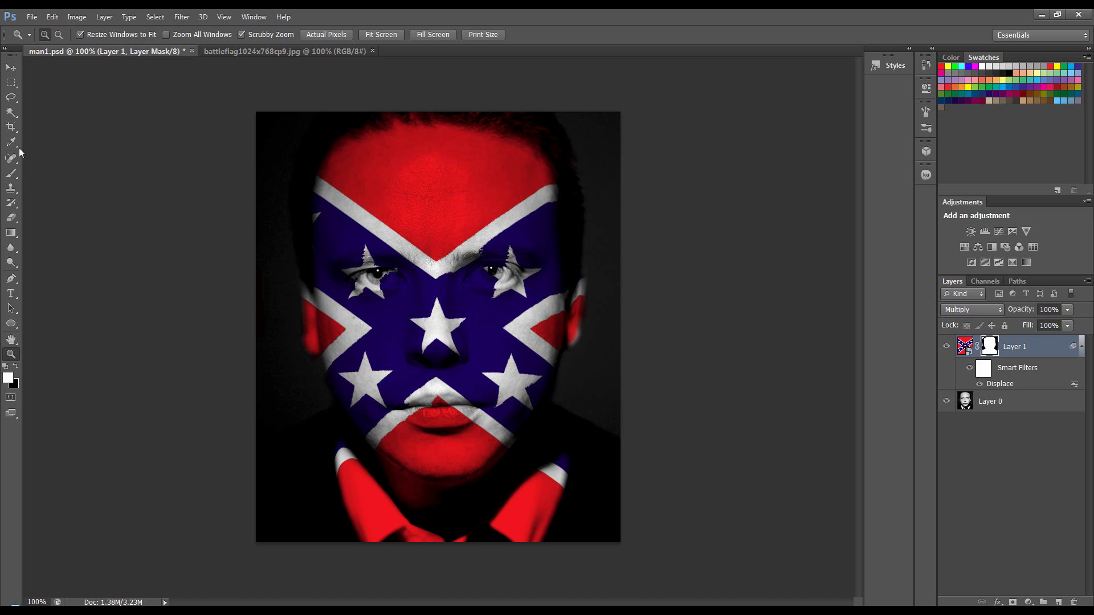
click(11, 174)
key(bracketleft)
key(bracketleft)
key(bracketleft)
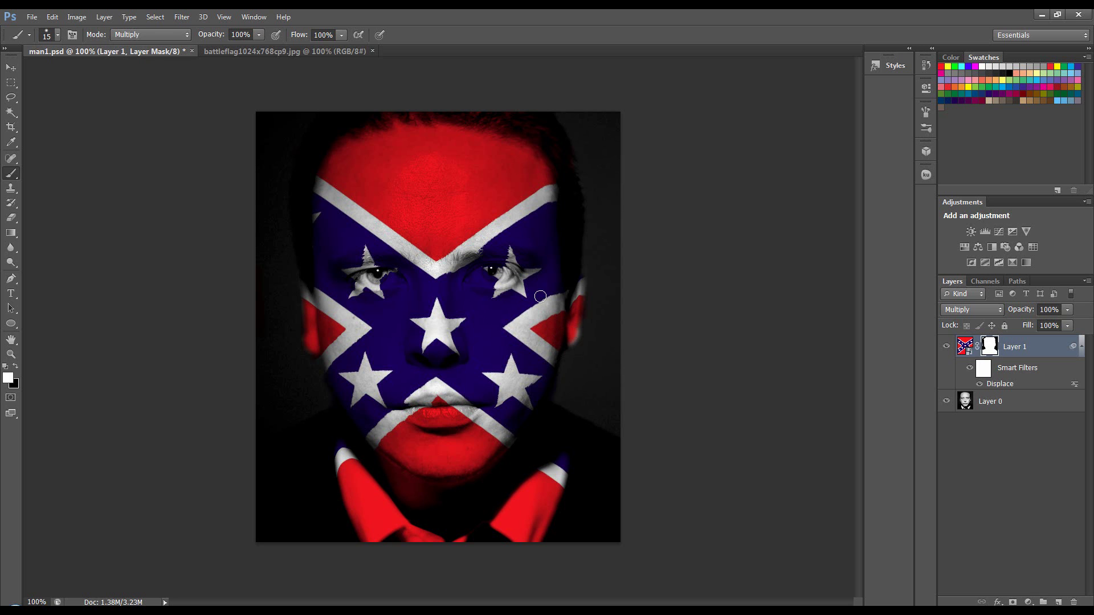
click(159, 34)
click(159, 43)
mouse_move(568, 329)
mouse_down()
mouse_move(576, 332)
mouse_move(568, 345)
mouse_move(577, 323)
mouse_up()
drag(580, 279, 577, 325)
drag(301, 312, 305, 345)
key(x)
Step: Create Layer 2 filled with 50% gray in Overlay mode and pick the Burn Tool
click(1060, 602)
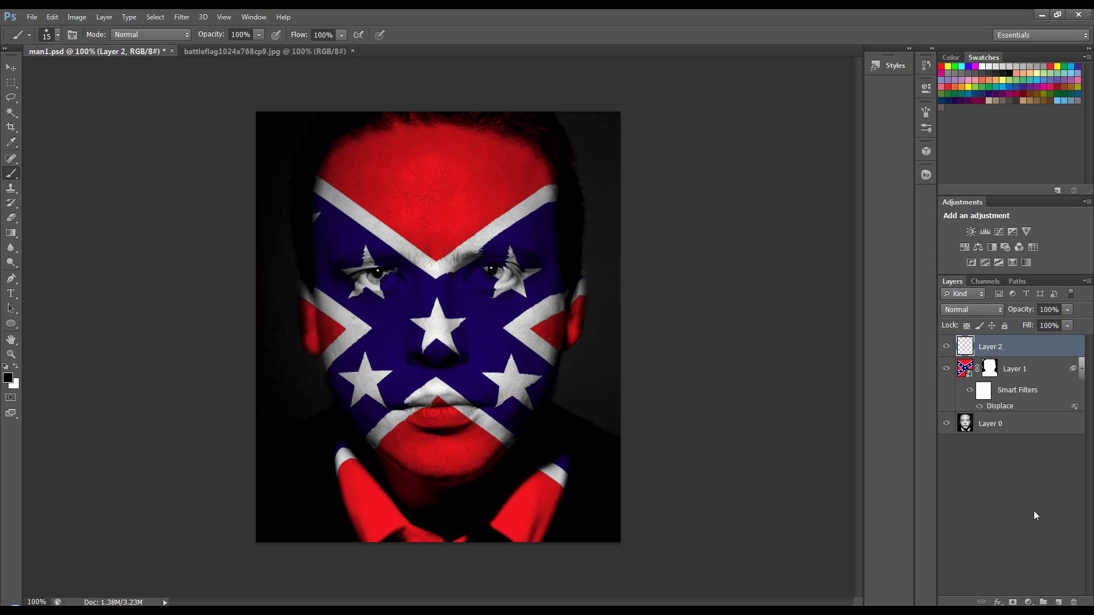
key(shift+F5)
key(Return)
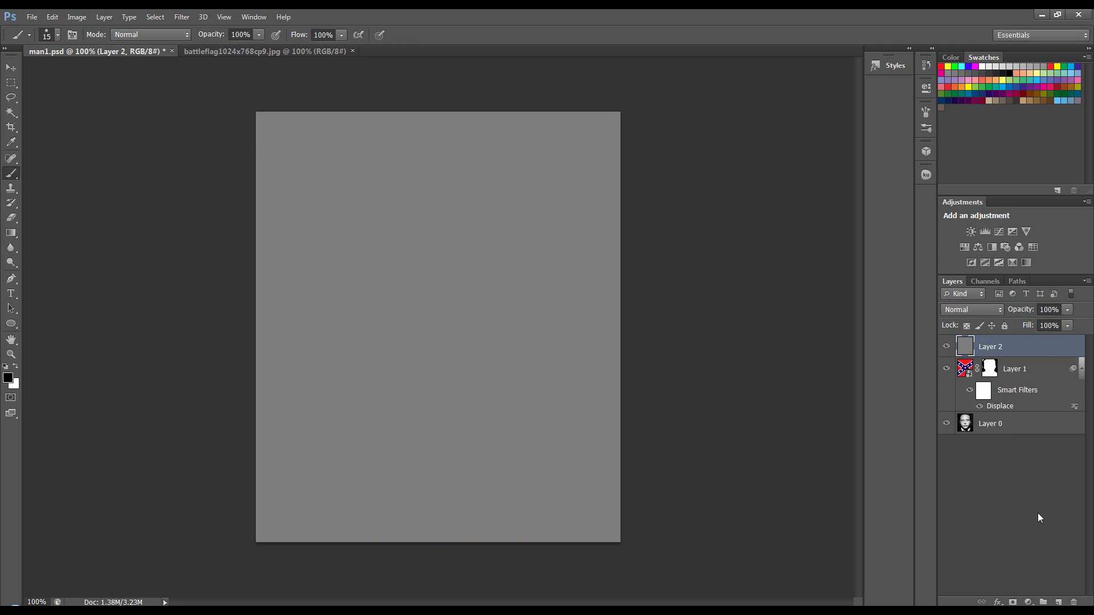
click(989, 308)
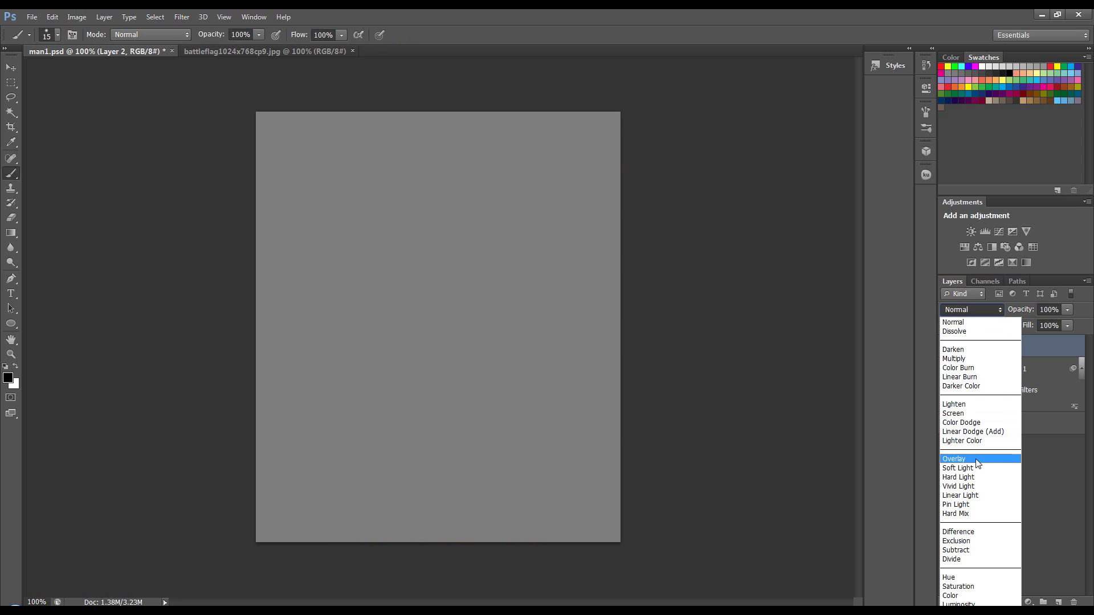
click(978, 460)
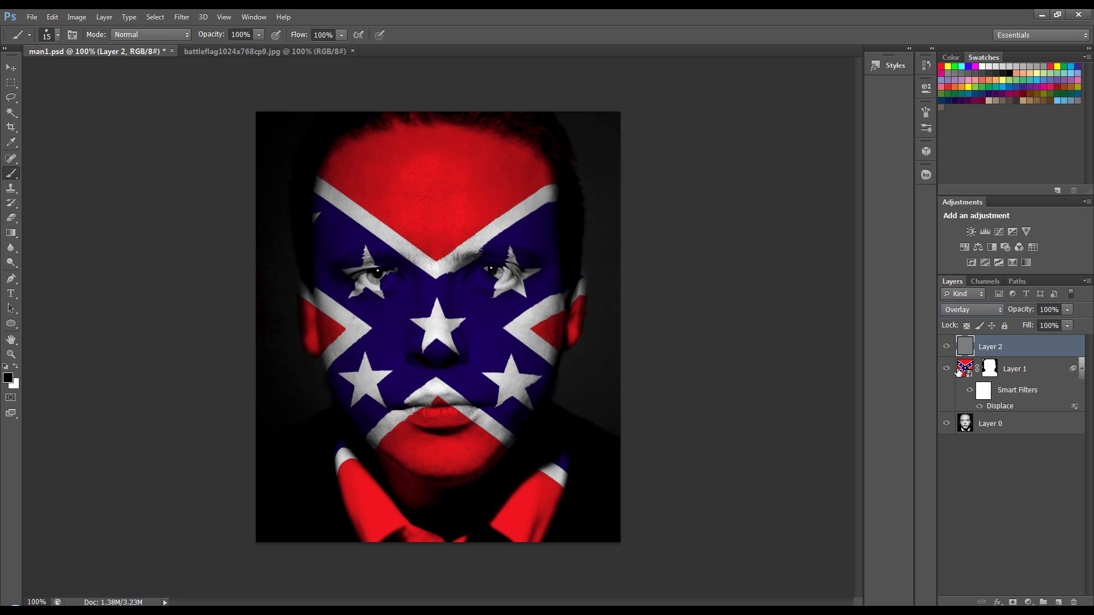
click(10, 263)
click(62, 275)
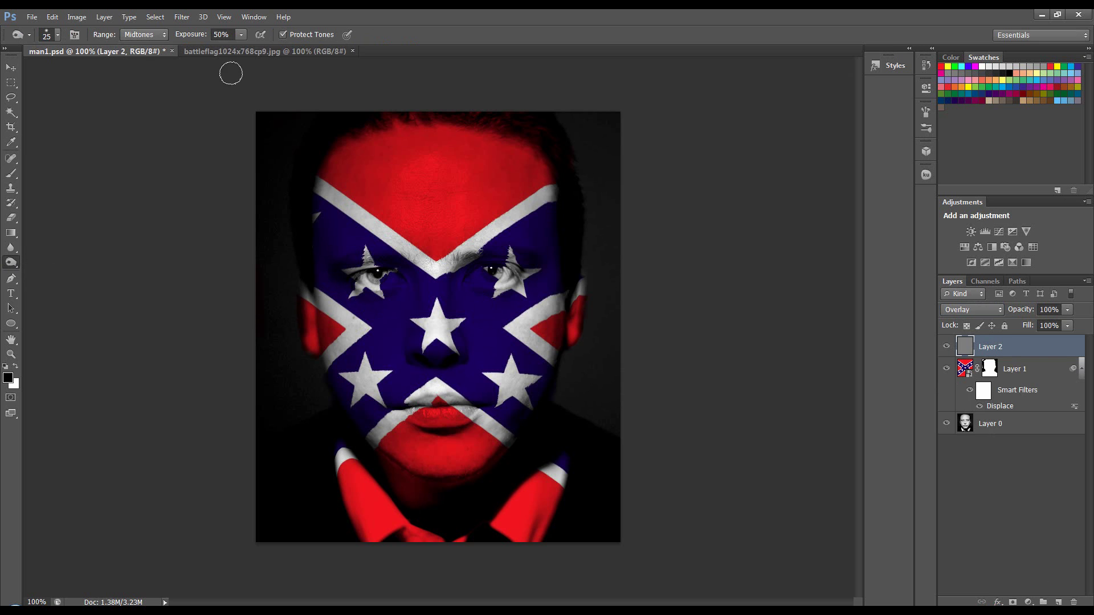
Step: Burn the nose bridge and left eye at 35% exposure
click(222, 34)
text(35)
key(Return)
mouse_move(427, 314)
mouse_down()
mouse_move(458, 271)
mouse_move(443, 303)
mouse_move(462, 335)
mouse_move(460, 277)
mouse_move(488, 259)
mouse_move(528, 278)
mouse_up()
mouse_move(399, 284)
mouse_down()
mouse_move(382, 266)
mouse_move(336, 274)
mouse_move(408, 280)
mouse_up()
Step: Switch to the Dodge Tool at 34% exposure with a smaller brush, and toggle the top layer to compare
right_click(12, 268)
click(46, 261)
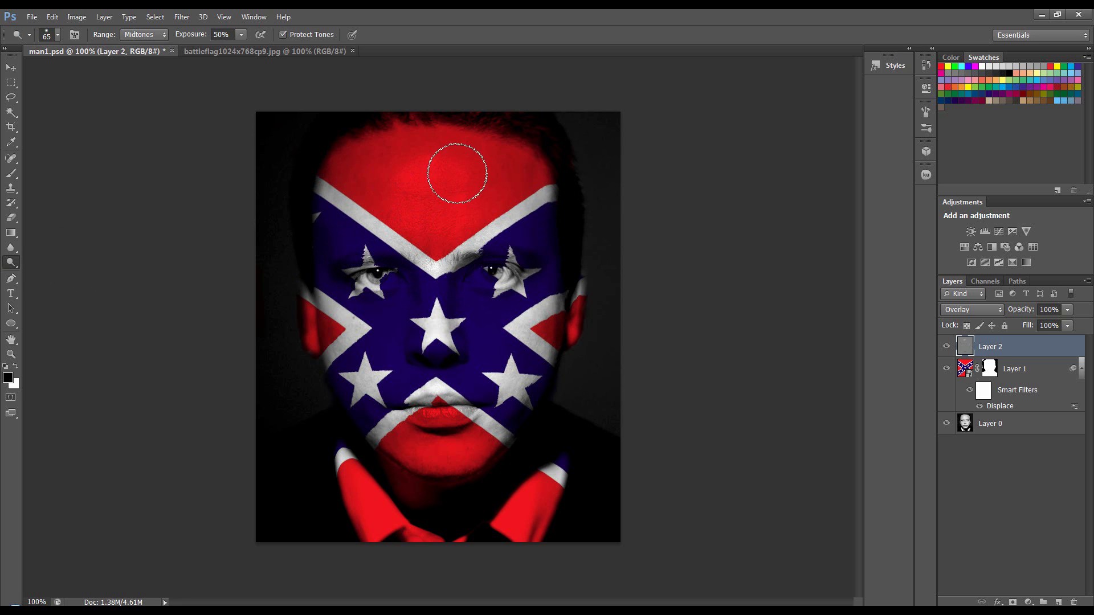
drag(198, 35, 192, 35)
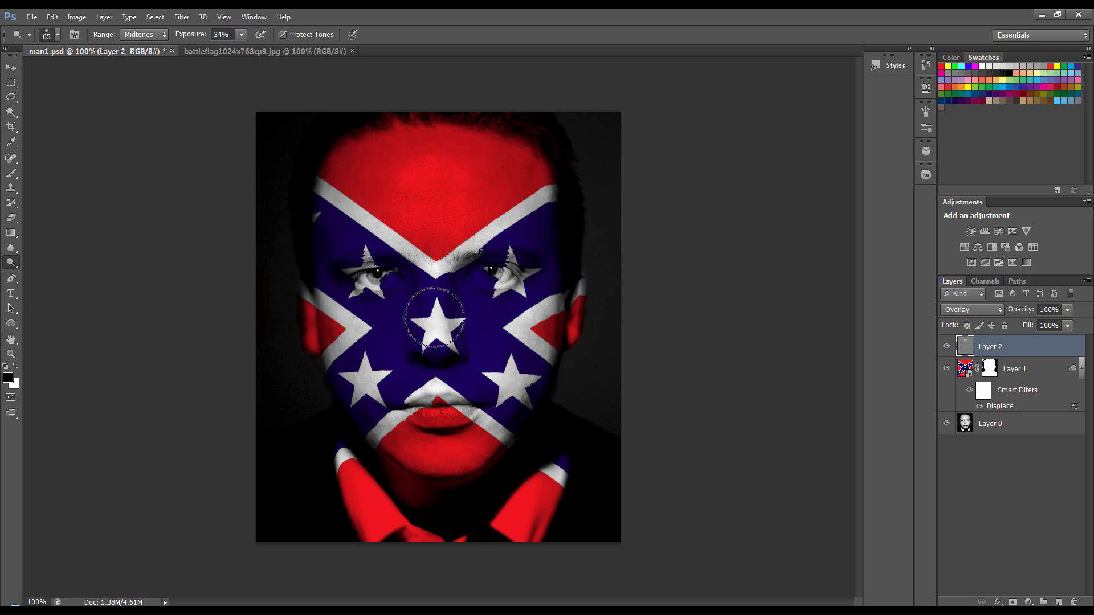
key(bracketleft)
key(bracketleft)
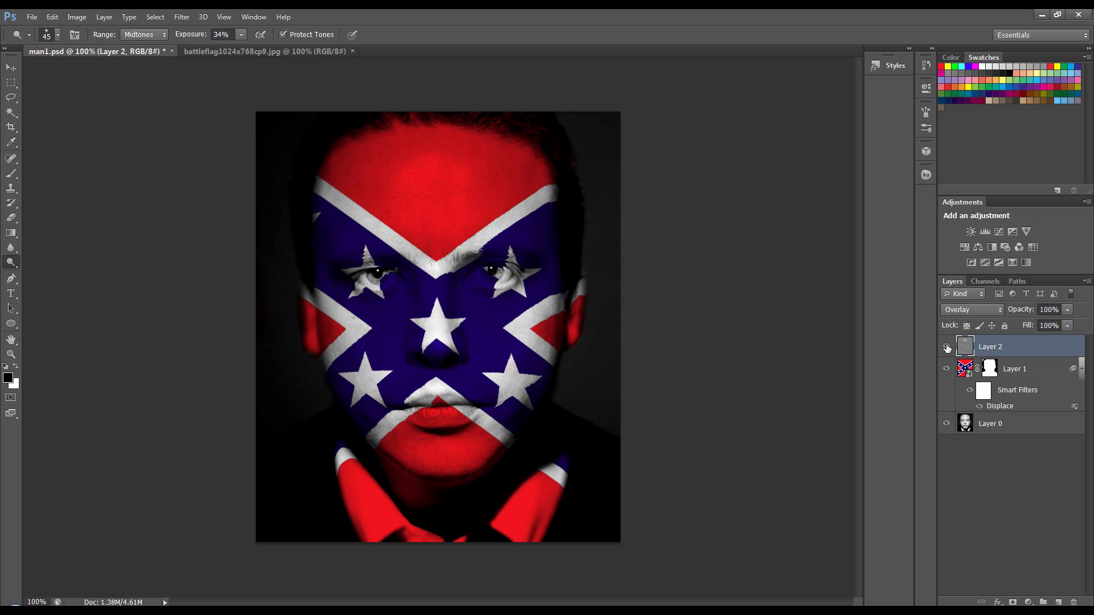
click(946, 348)
click(946, 348)
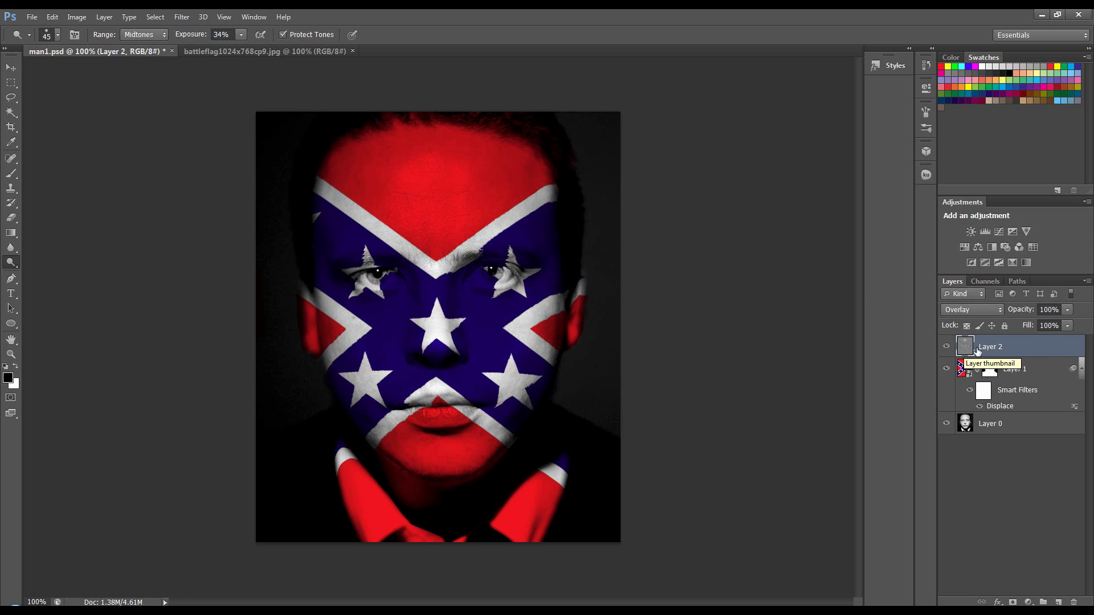
click(1080, 373)
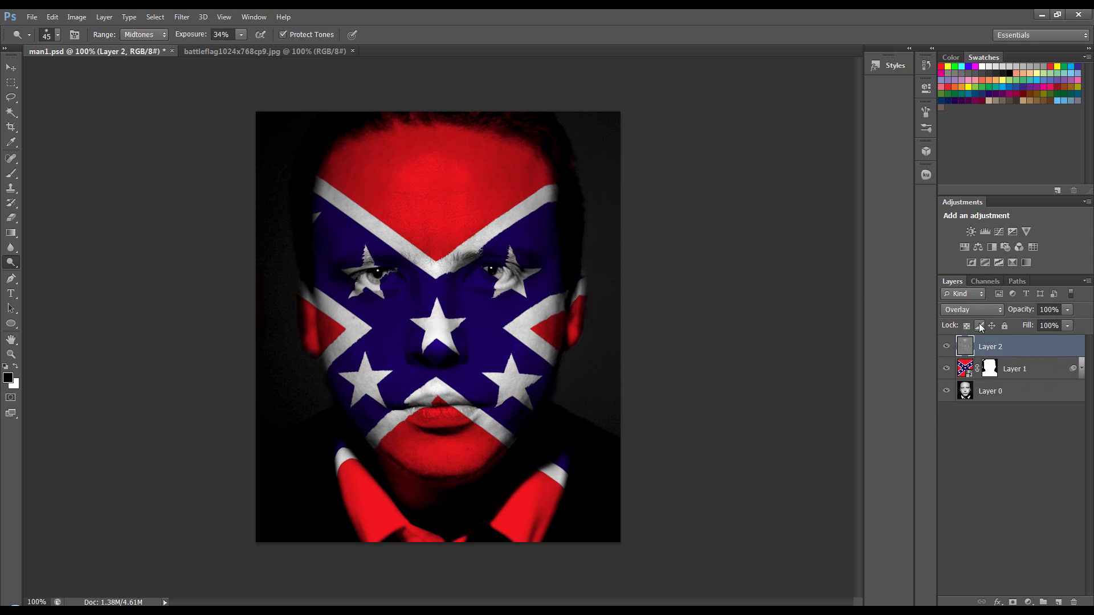